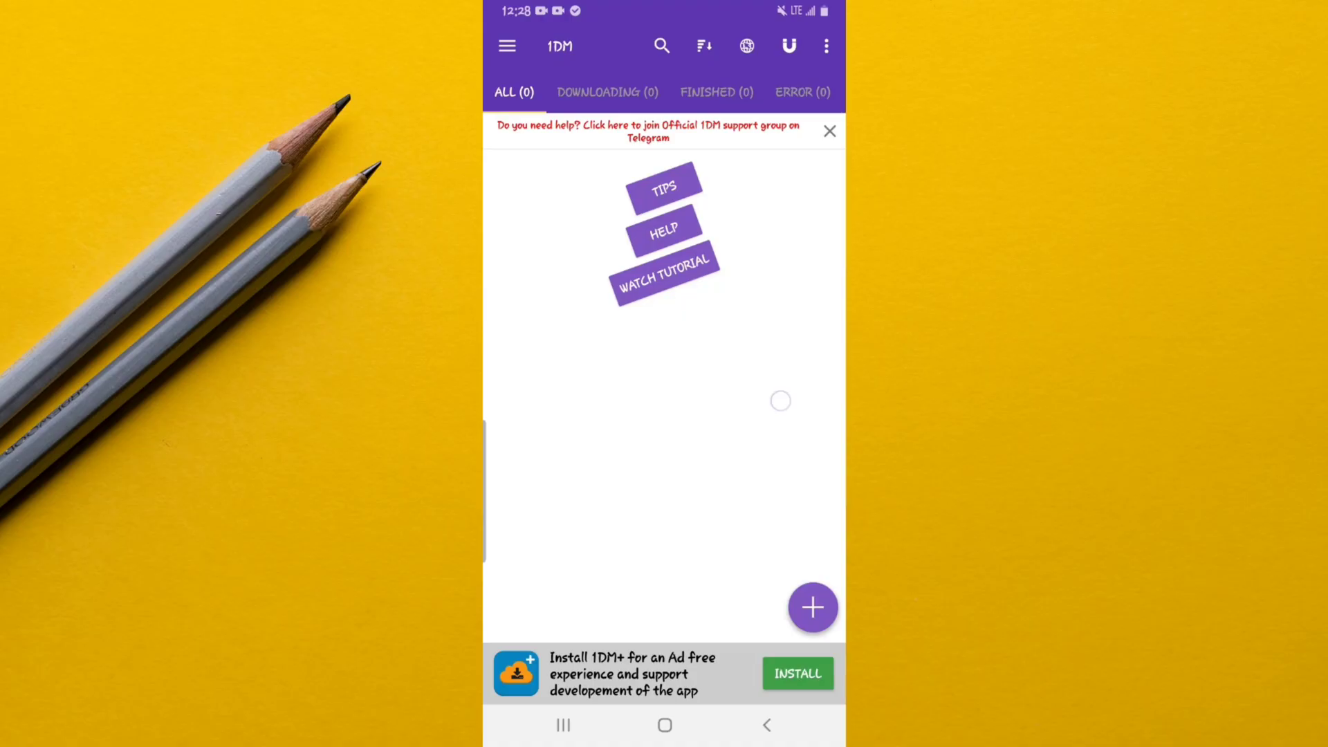
# - Switch the app theme to Dark from the settings panel
pyautogui.click(831, 50)
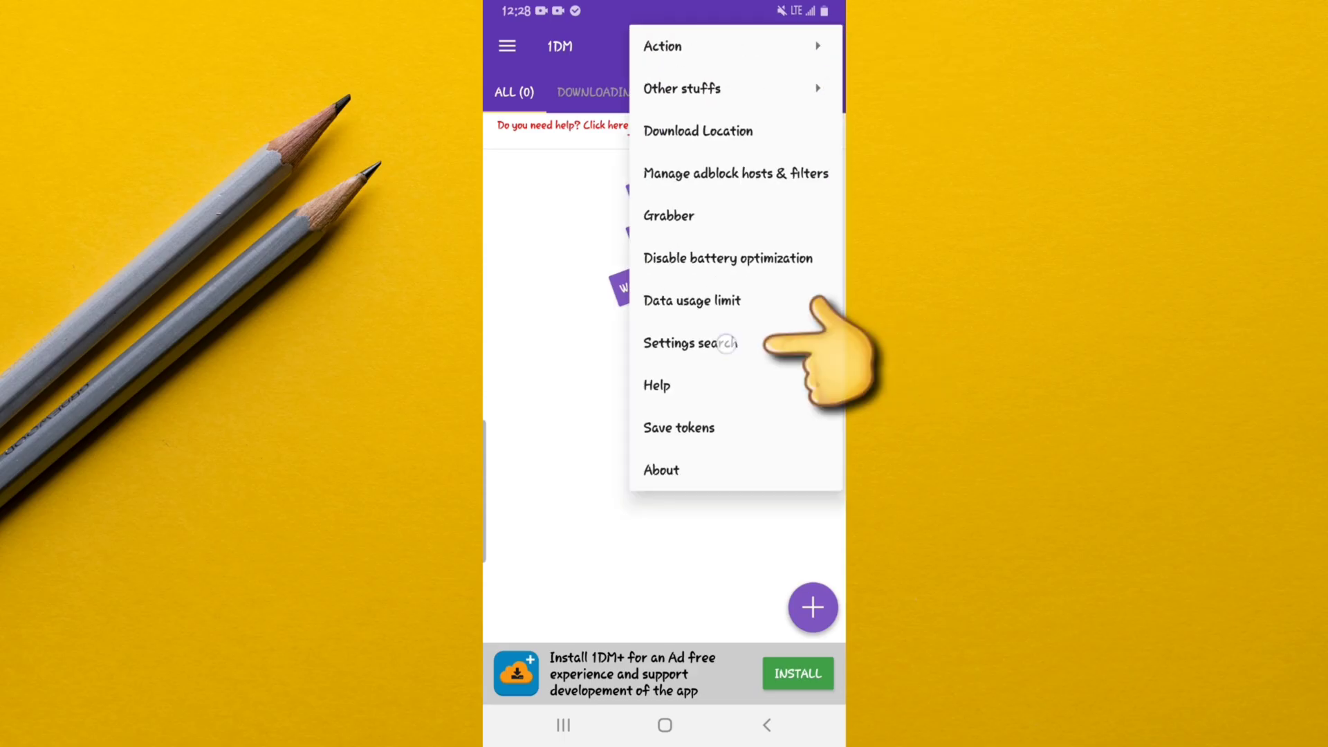
pyautogui.scroll(-5, 665, 384)
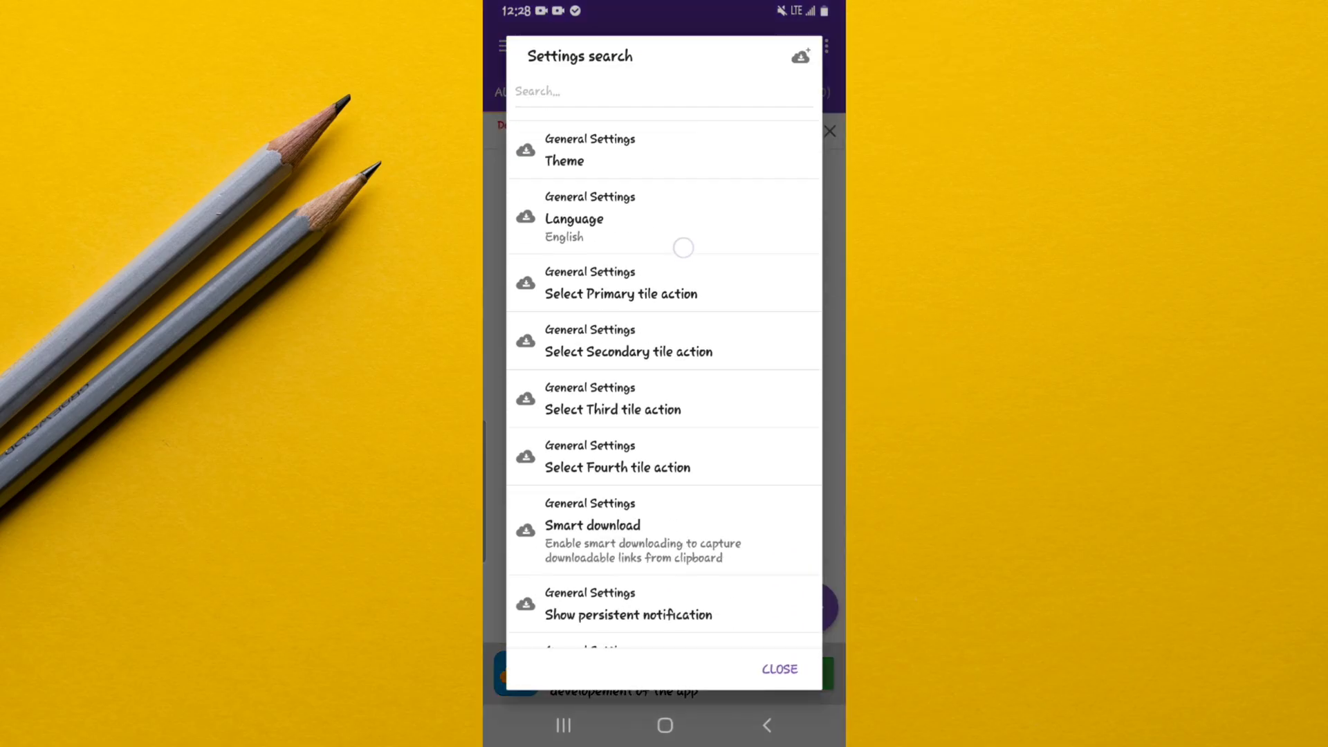
pyautogui.scroll(-5, 664, 385)
pyautogui.scroll(-5, 664, 384)
pyautogui.scroll(-5, 665, 384)
pyautogui.scroll(-3, 665, 384)
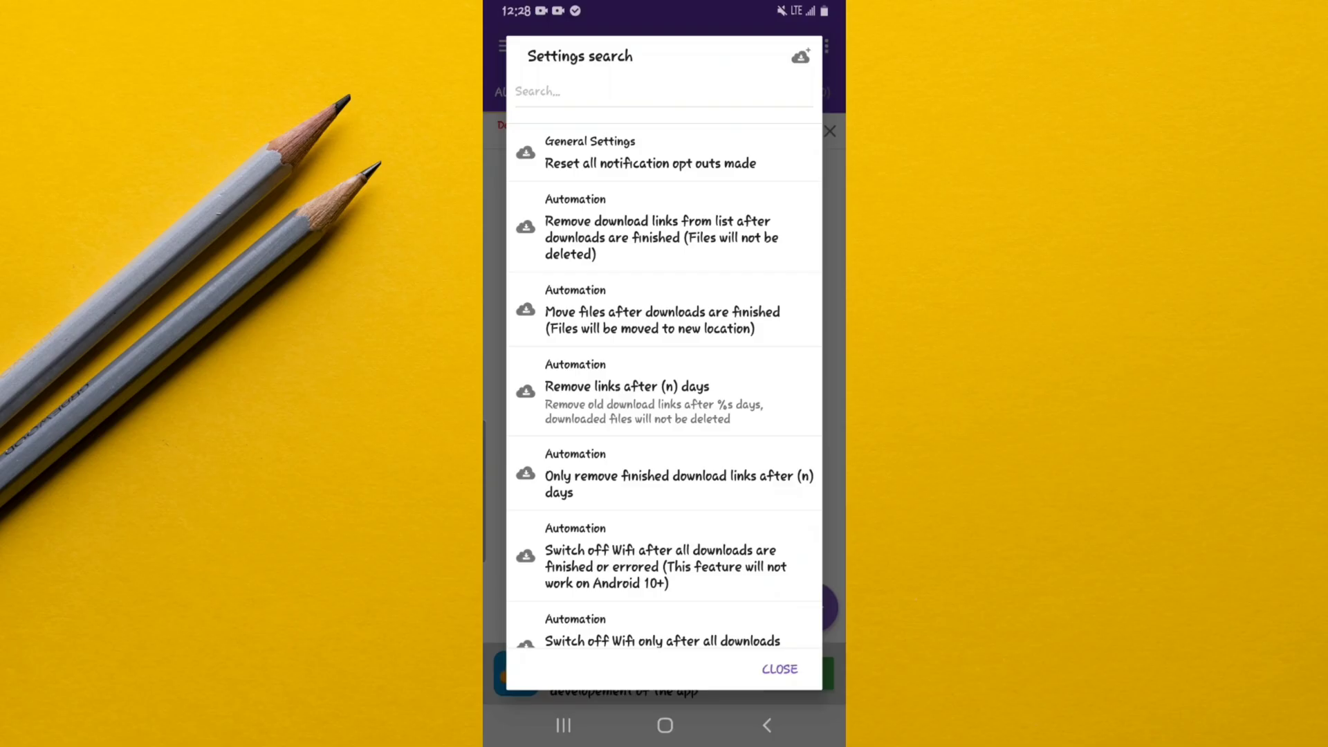
pyautogui.scroll(5, 664, 384)
pyautogui.scroll(5, 664, 384)
pyautogui.scroll(5, 665, 384)
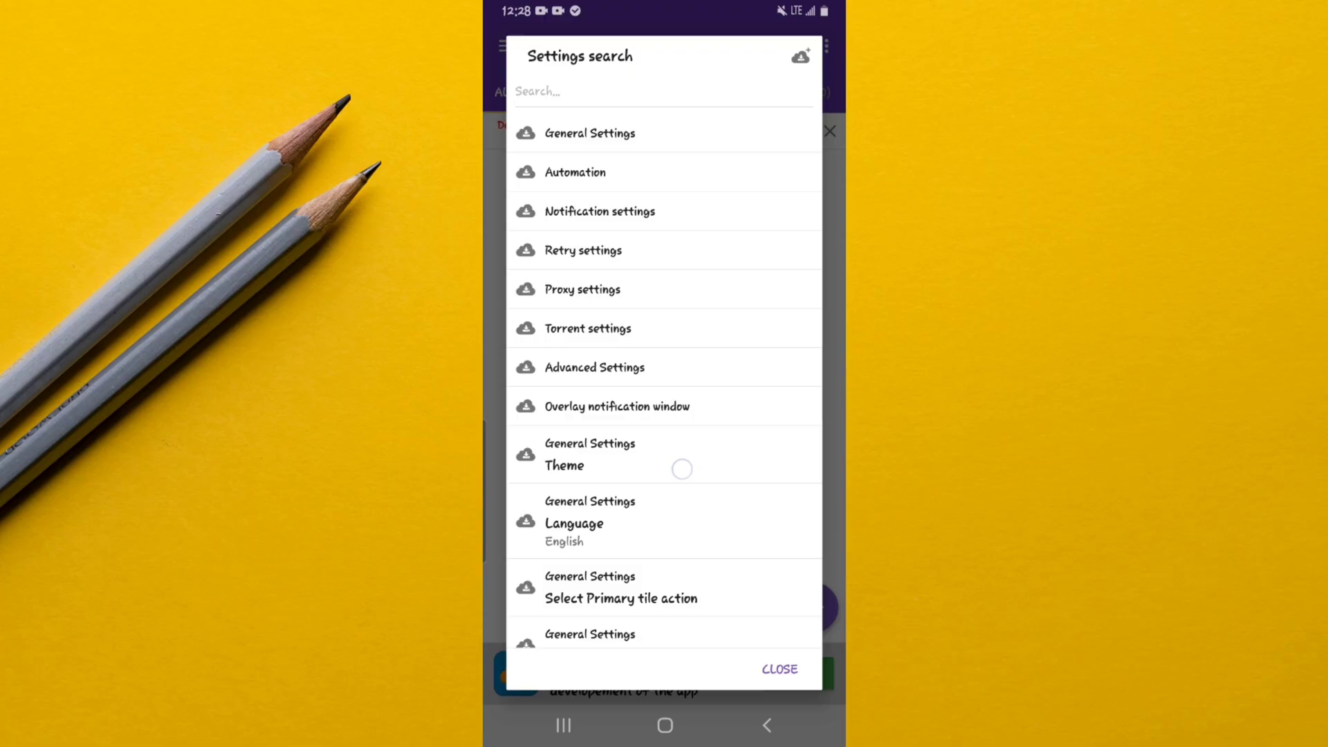
pyautogui.scroll(-3, 682, 469)
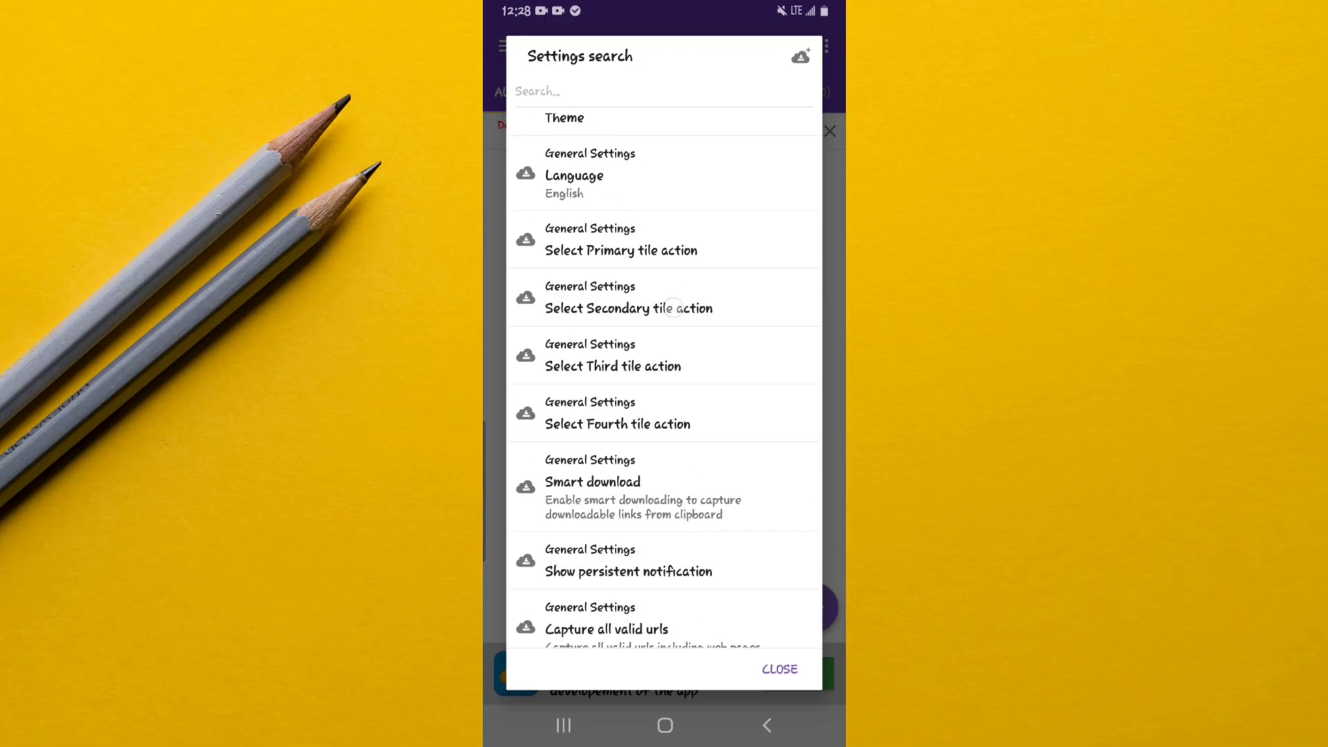
pyautogui.scroll(-5, 682, 469)
pyautogui.scroll(-2, 720, 549)
pyautogui.scroll(10, 720, 549)
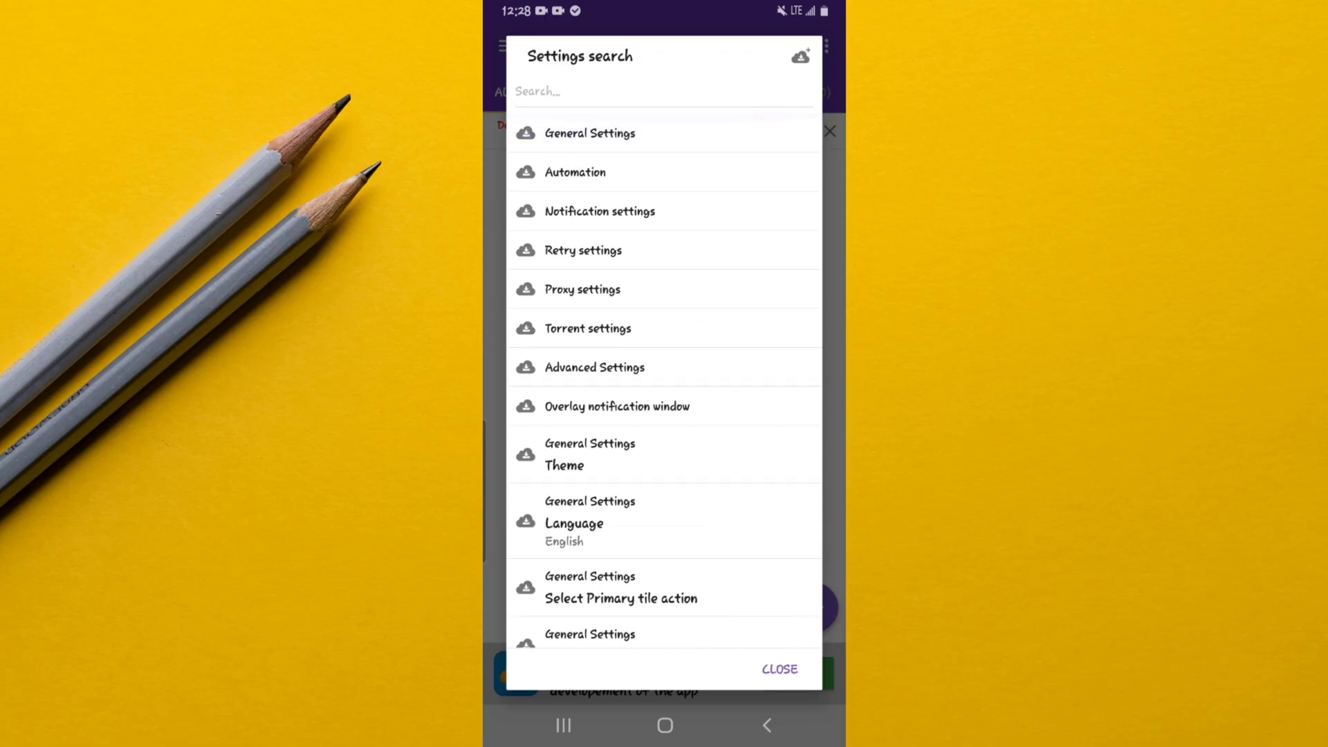
pyautogui.click(780, 668)
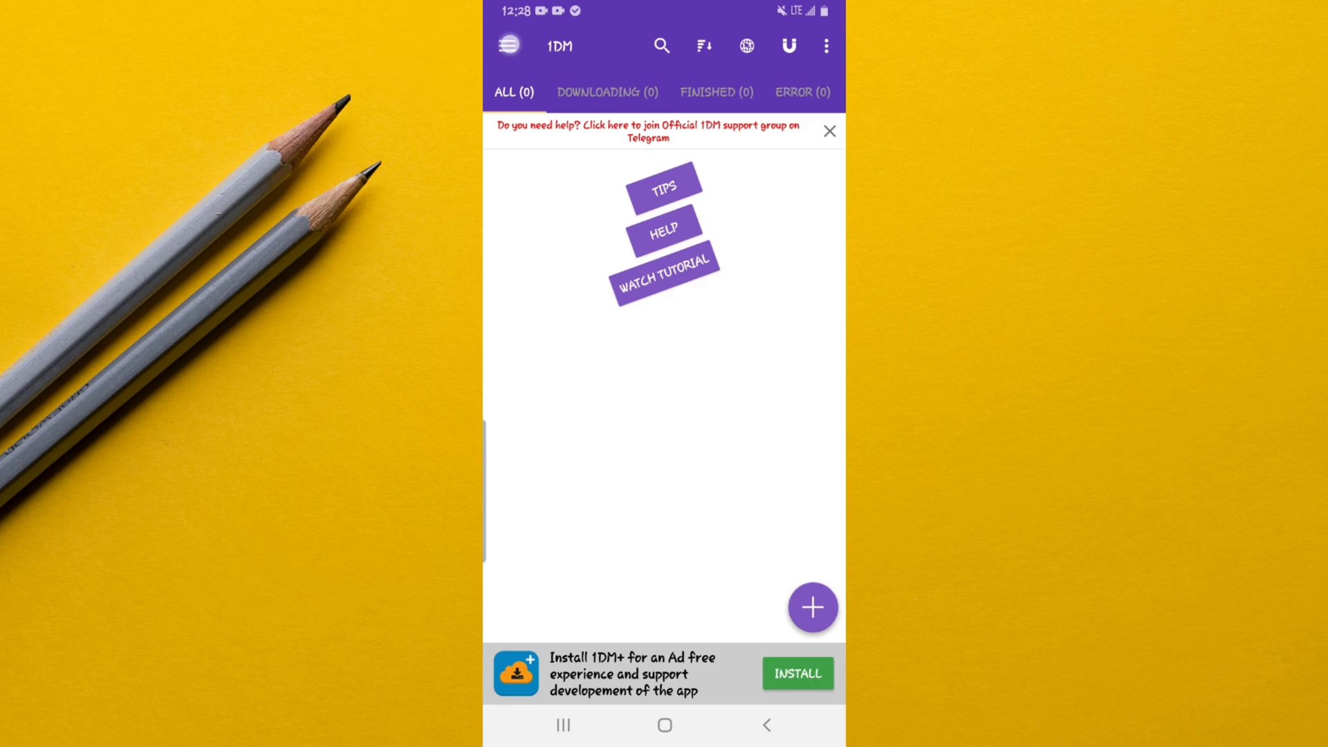
pyautogui.click(509, 45)
pyautogui.scroll(-3, 653, 474)
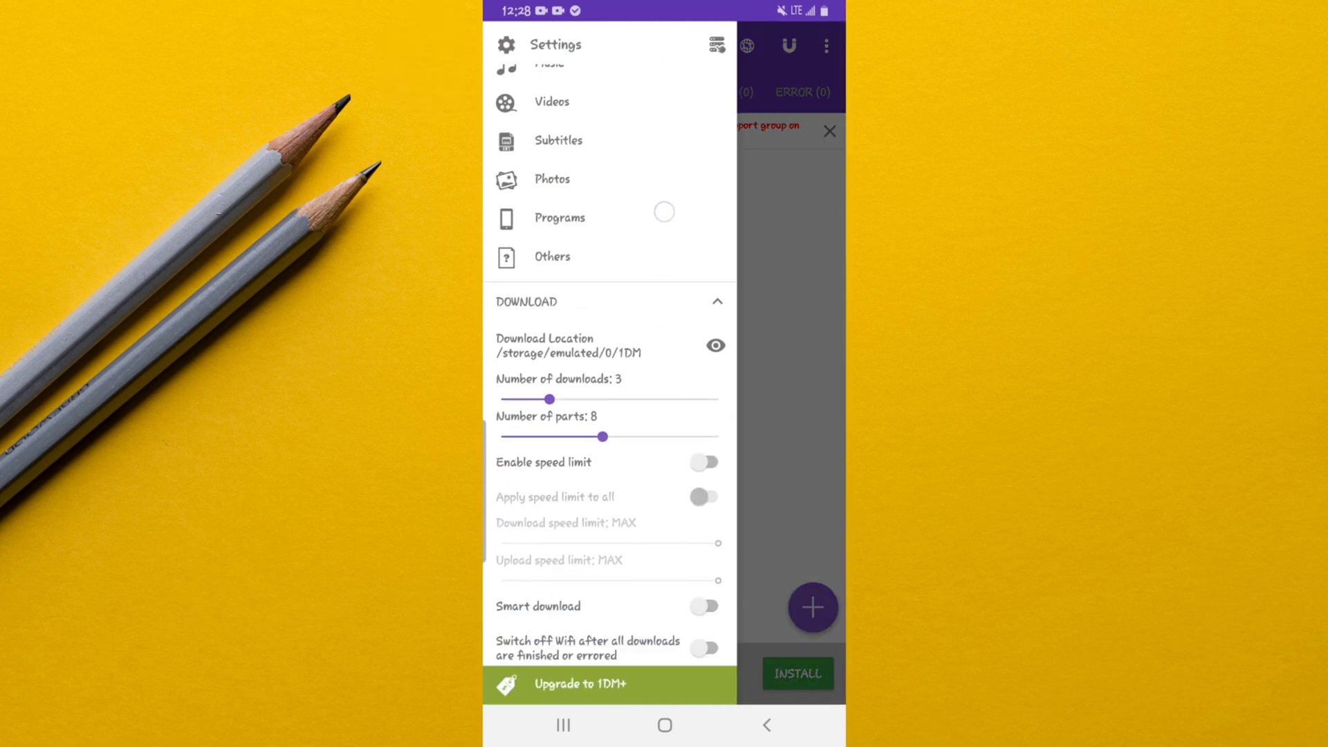
pyautogui.scroll(-5, 652, 474)
pyautogui.scroll(-5, 652, 474)
pyautogui.scroll(5, 665, 519)
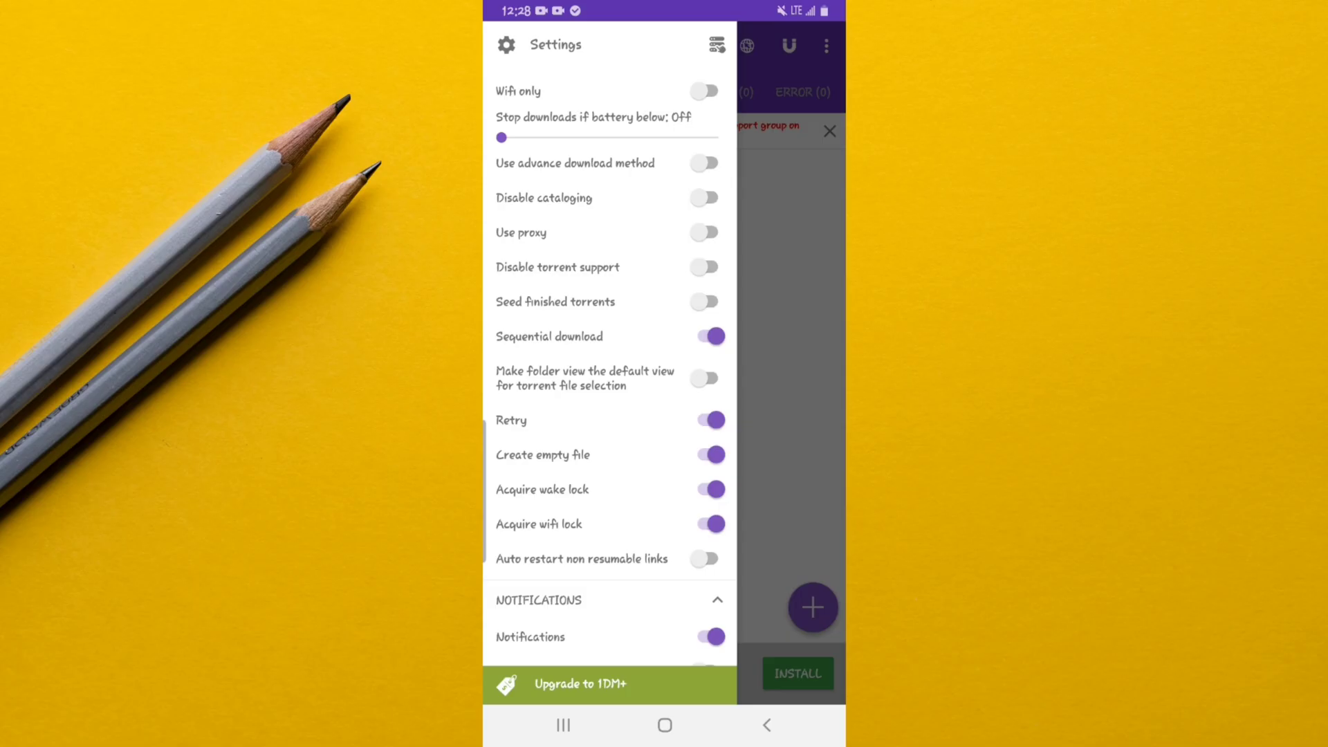
pyautogui.scroll(5, 666, 519)
pyautogui.scroll(3, 666, 519)
pyautogui.scroll(-3, 682, 350)
pyautogui.scroll(-5, 683, 349)
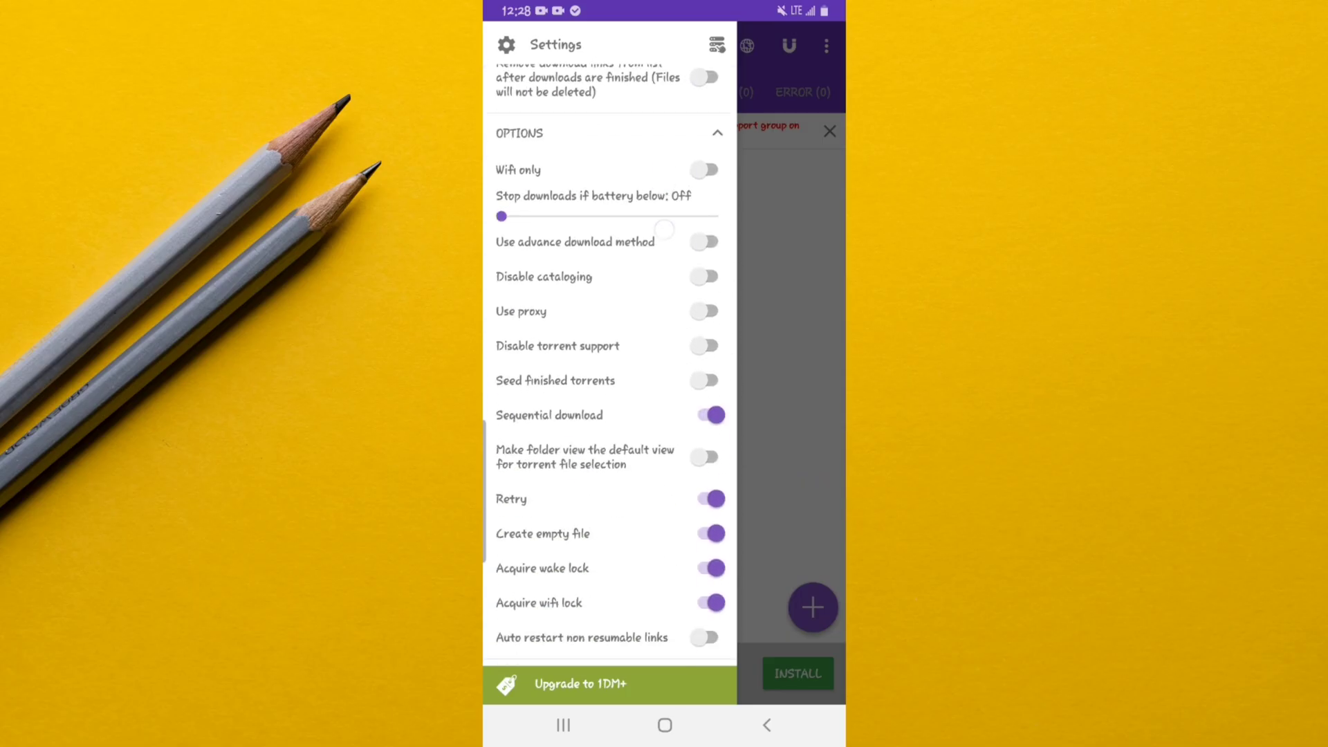
pyautogui.scroll(-5, 670, 311)
pyautogui.scroll(-5, 657, 271)
pyautogui.scroll(-1, 656, 270)
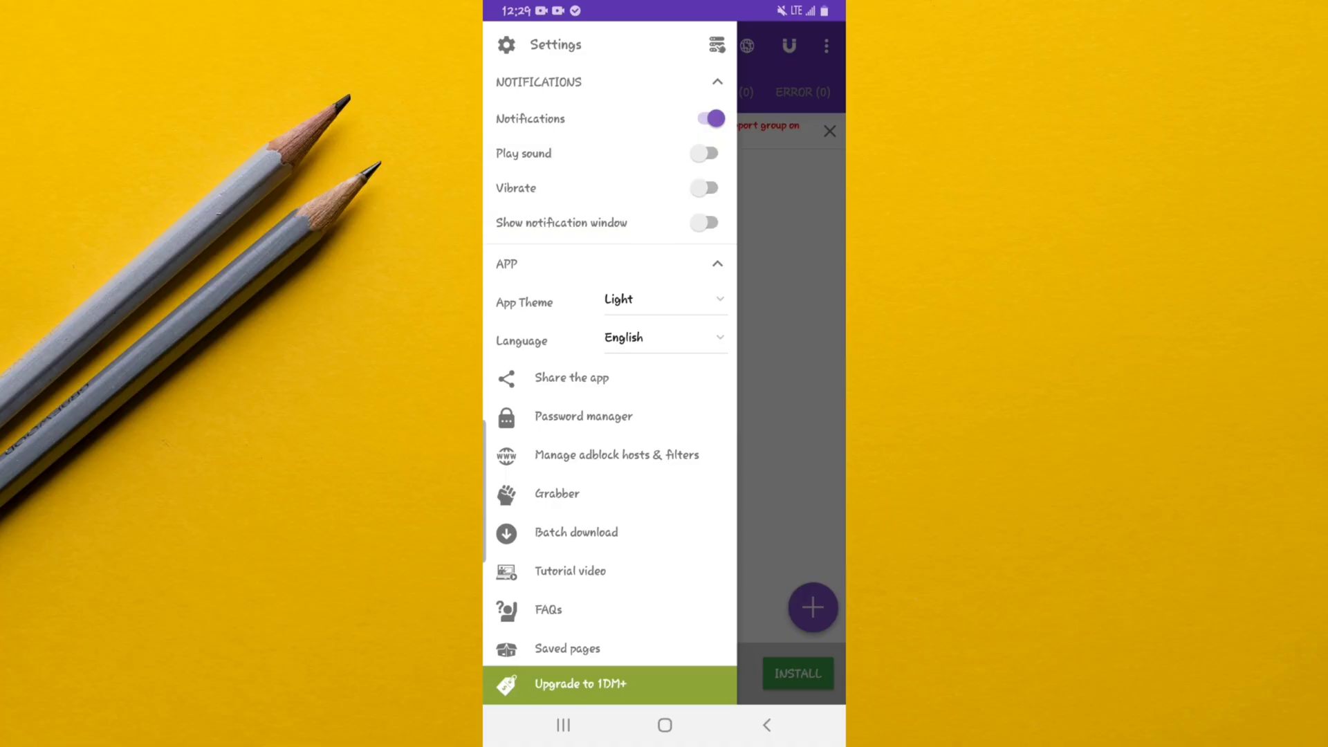
pyautogui.click(659, 288)
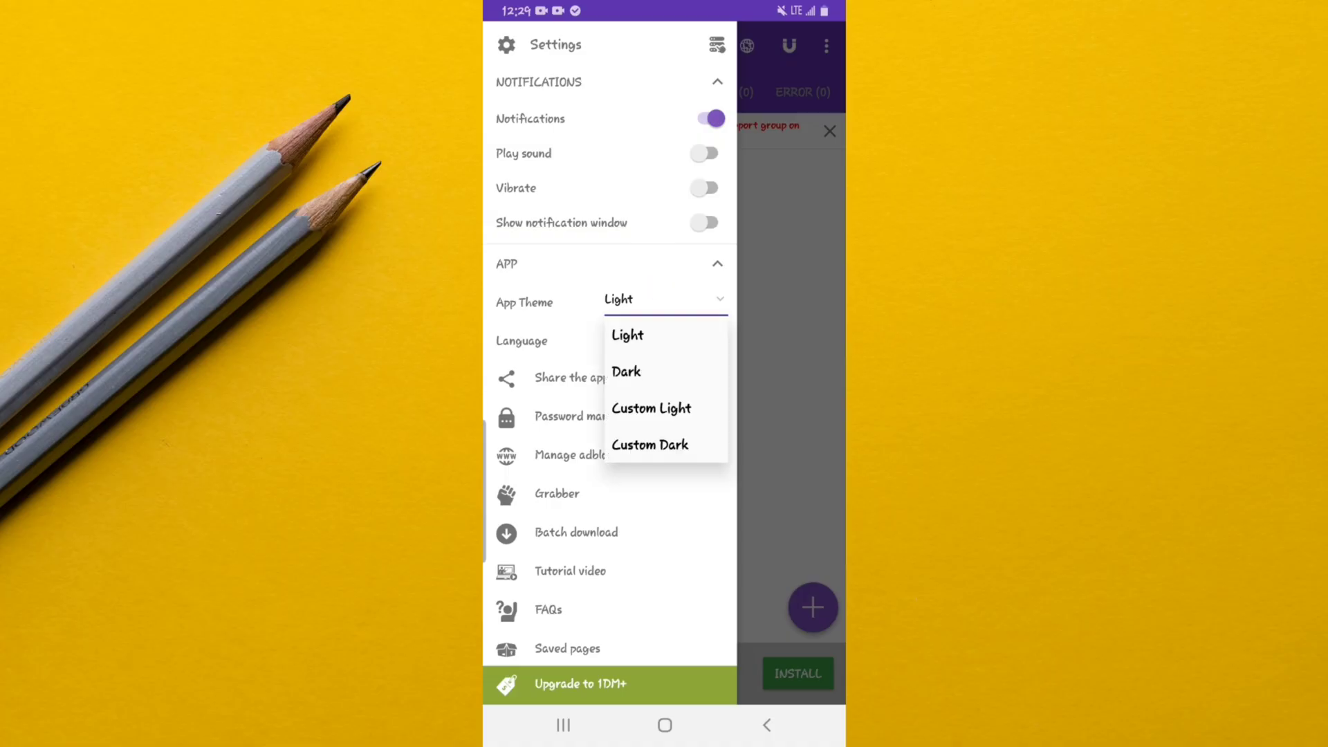
pyautogui.click(664, 365)
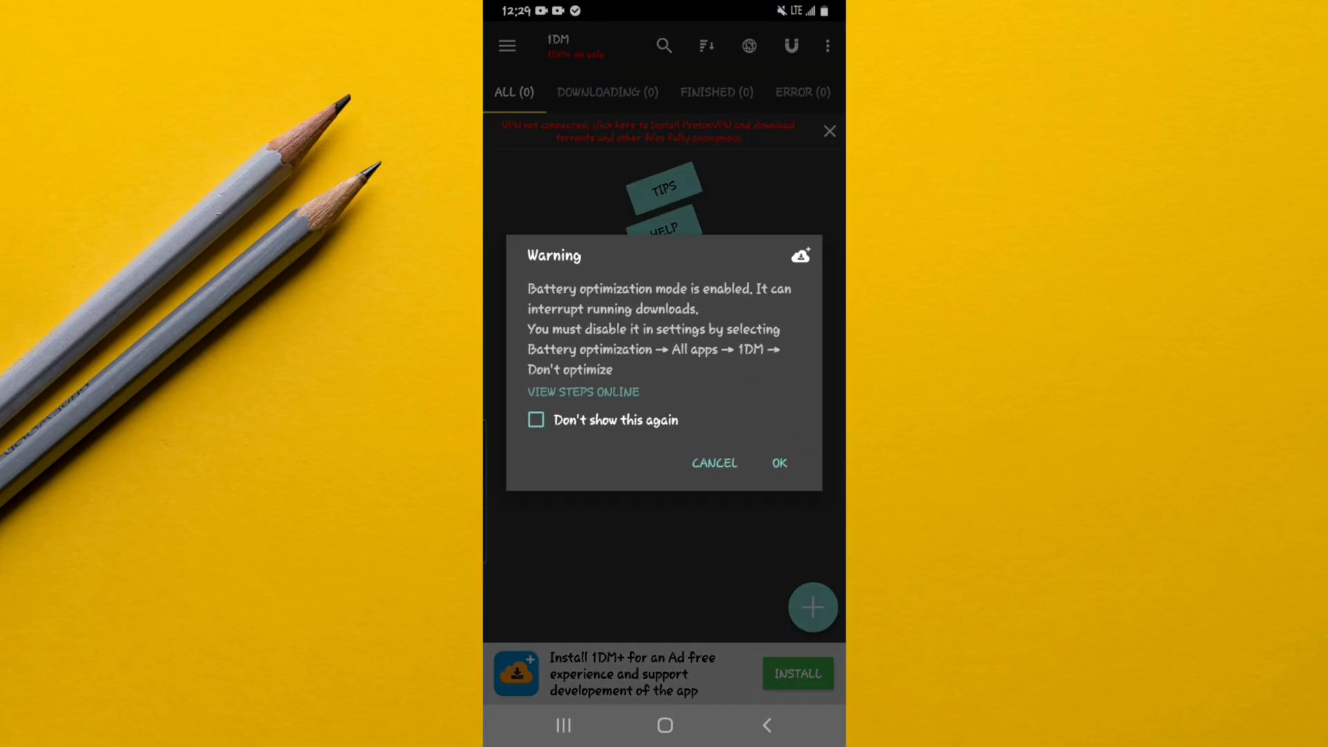
# - Silence the battery optimization warning permanently and return to the settings panel
pyautogui.click(640, 425)
pyautogui.click(733, 468)
pyautogui.click(508, 46)
pyautogui.scroll(-2, 660, 225)
pyautogui.click(721, 341)
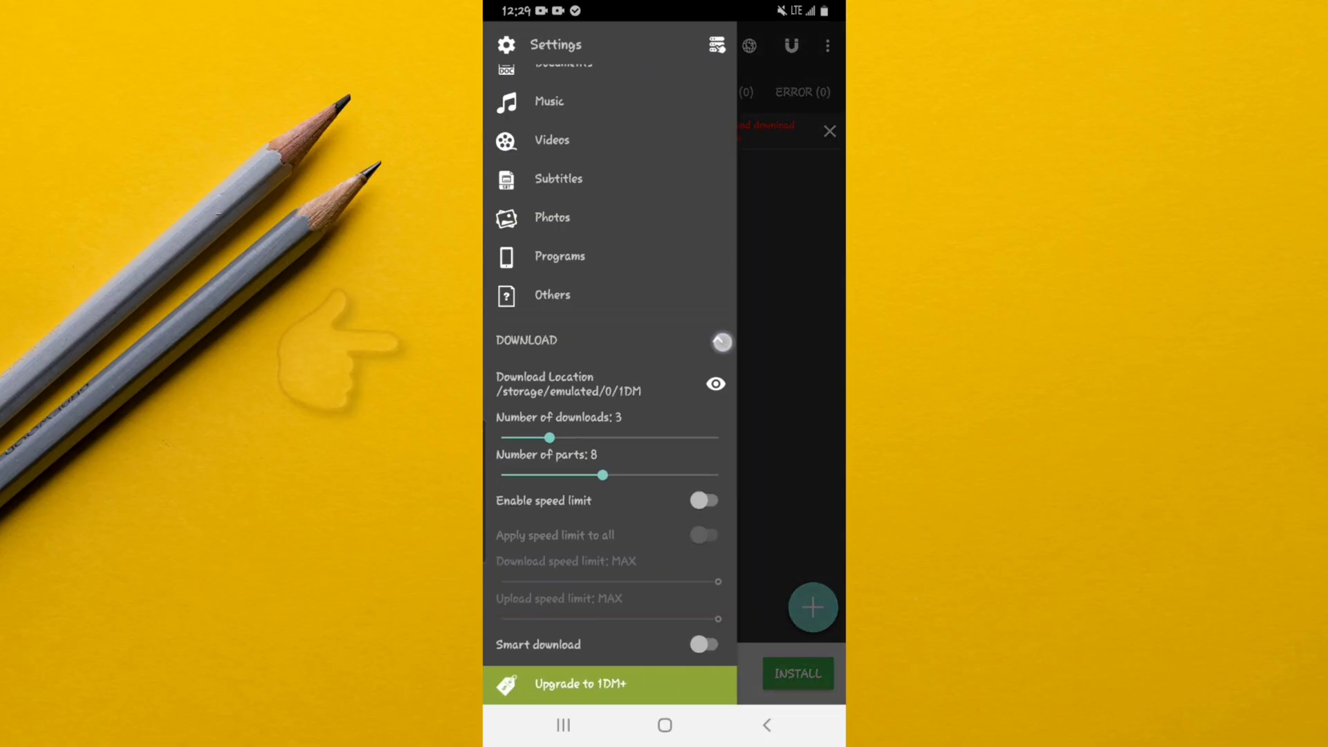
# - Set simultaneous downloads to 2 and number of parts to 16 in the Download section
pyautogui.click(713, 386)
pyautogui.click(717, 433)
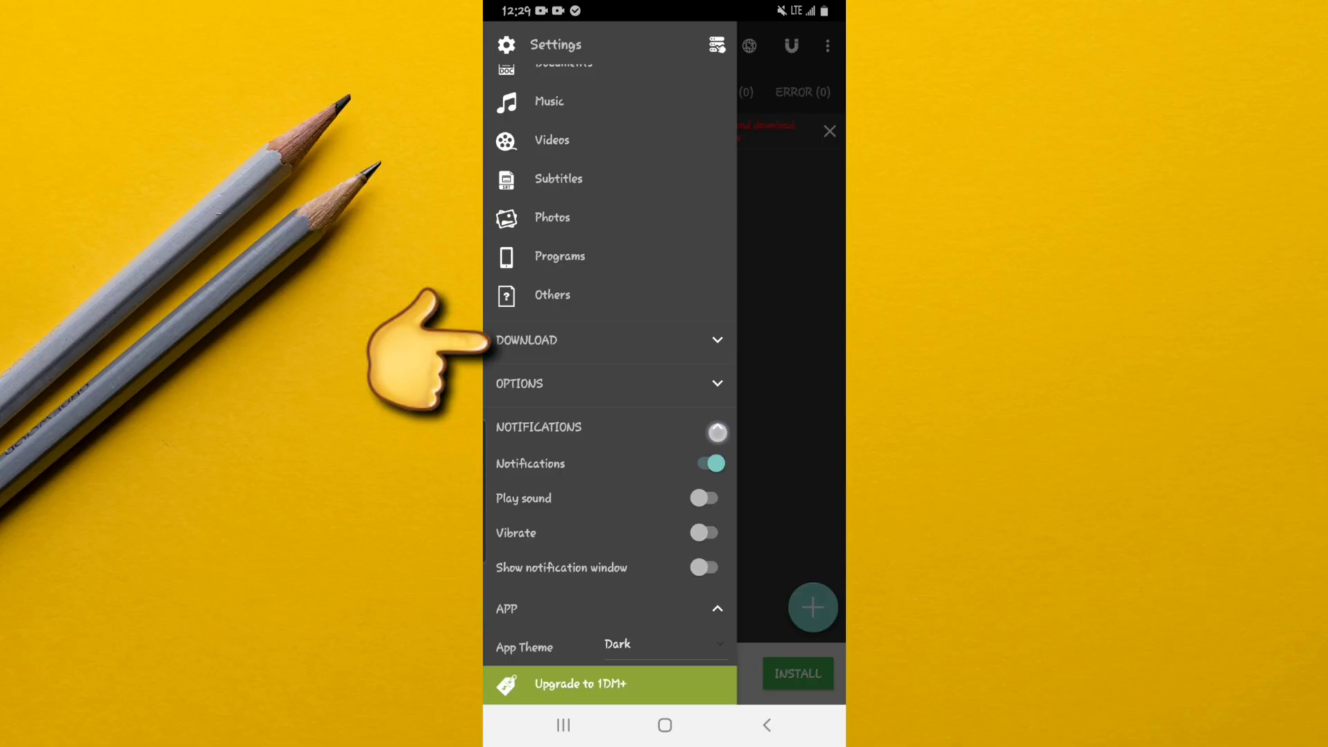
pyautogui.click(712, 335)
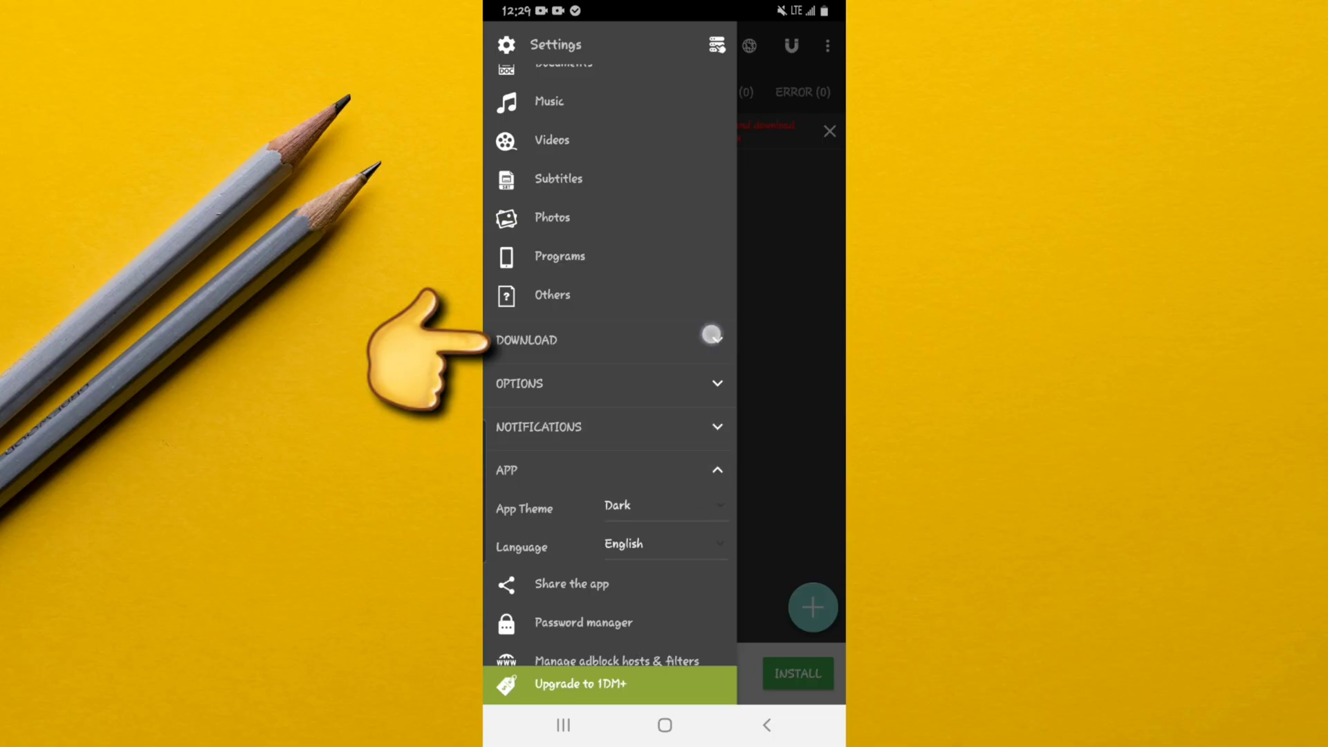
pyautogui.scroll(-2, 609, 415)
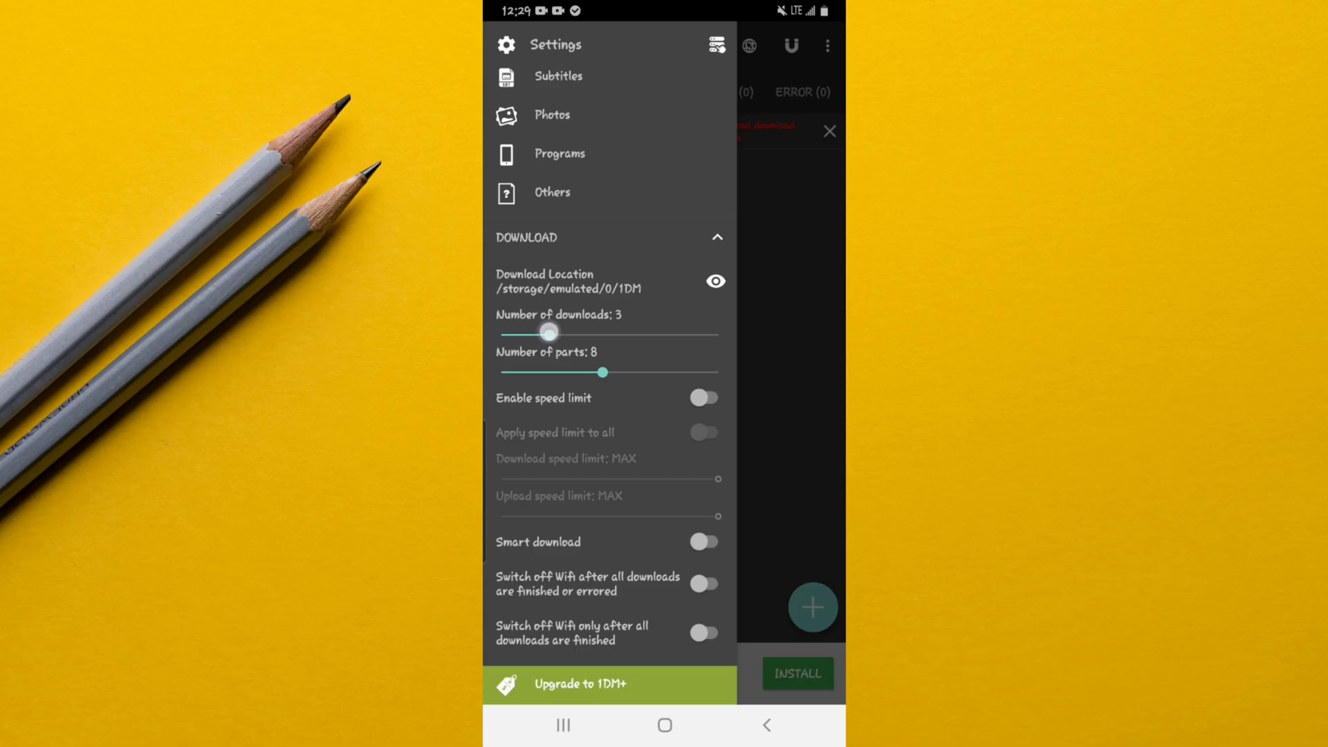
pyautogui.moveTo(548, 332); pyautogui.dragTo(525, 335)
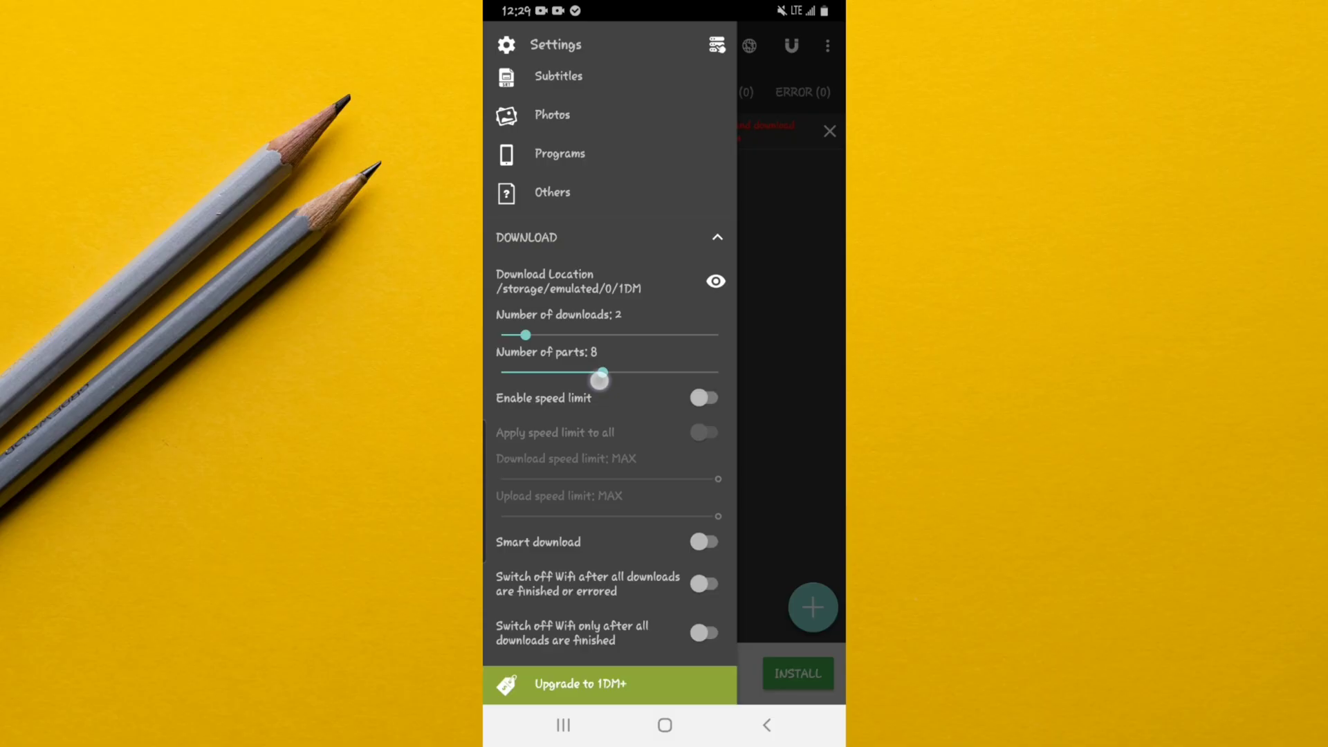
pyautogui.moveTo(600, 376); pyautogui.dragTo(718, 371)
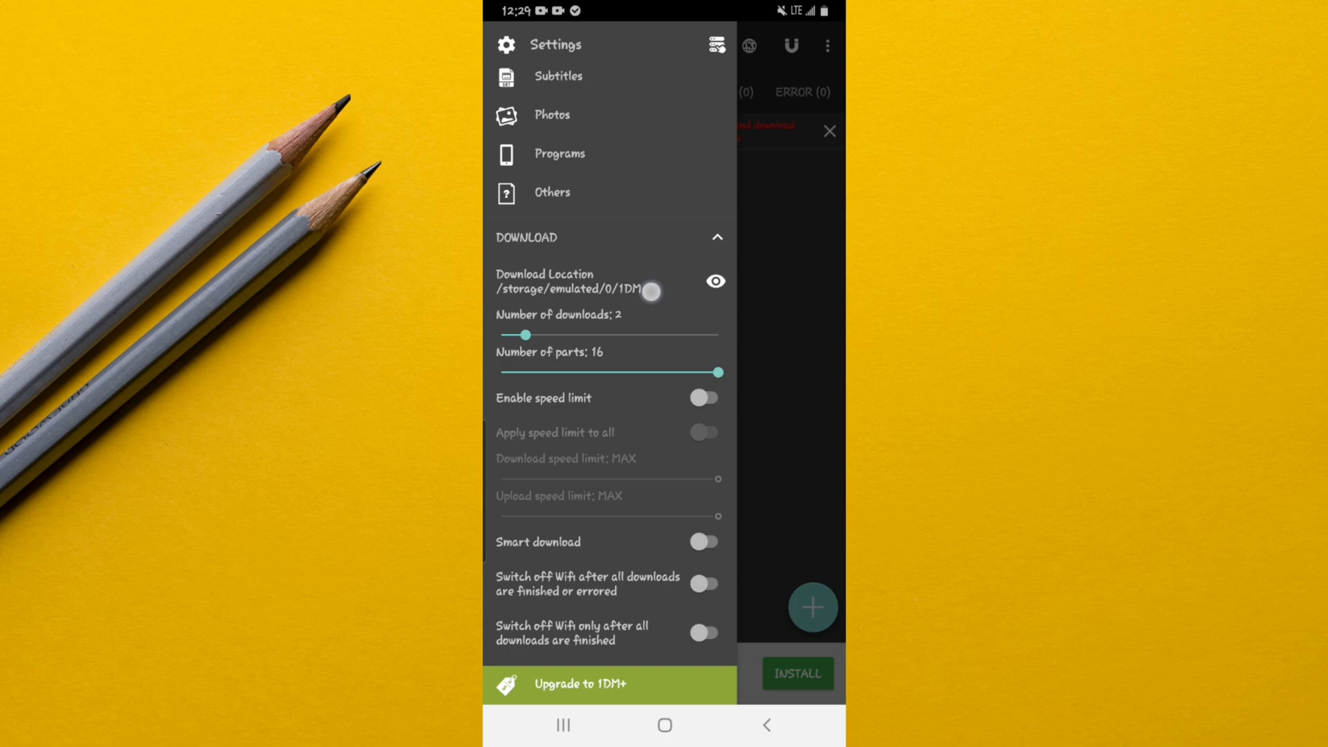
pyautogui.moveTo(650, 291); pyautogui.dragTo(667, 214)
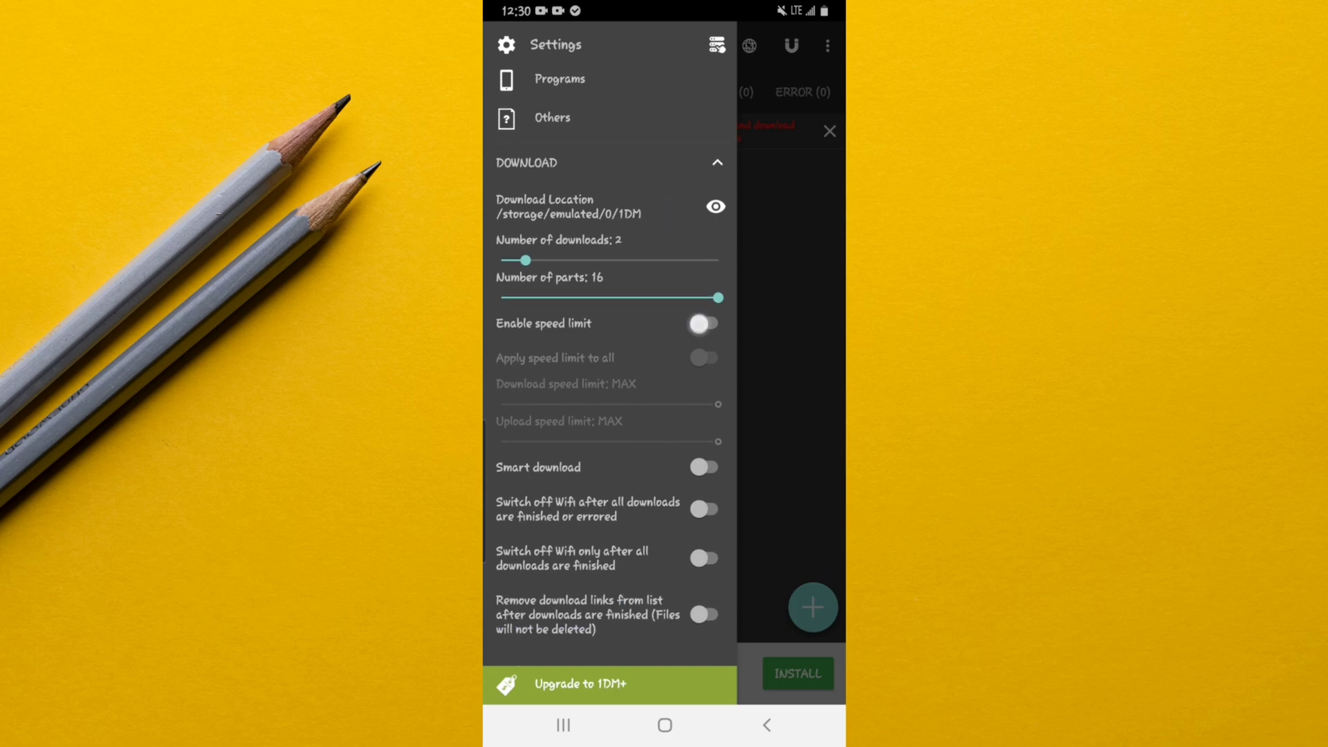
# - Enable the speed limit for all downloads with upload speed capped at 72,0KB/s
pyautogui.click(703, 323)
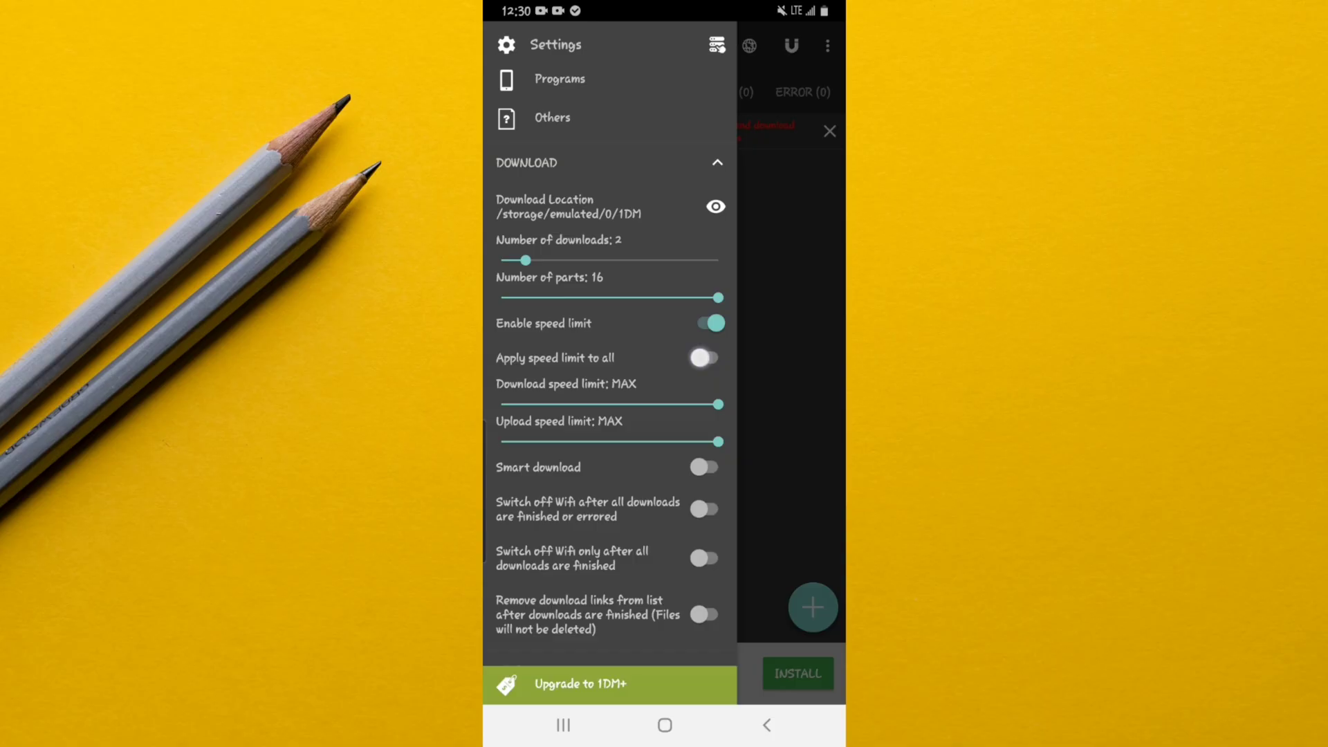
pyautogui.click(703, 357)
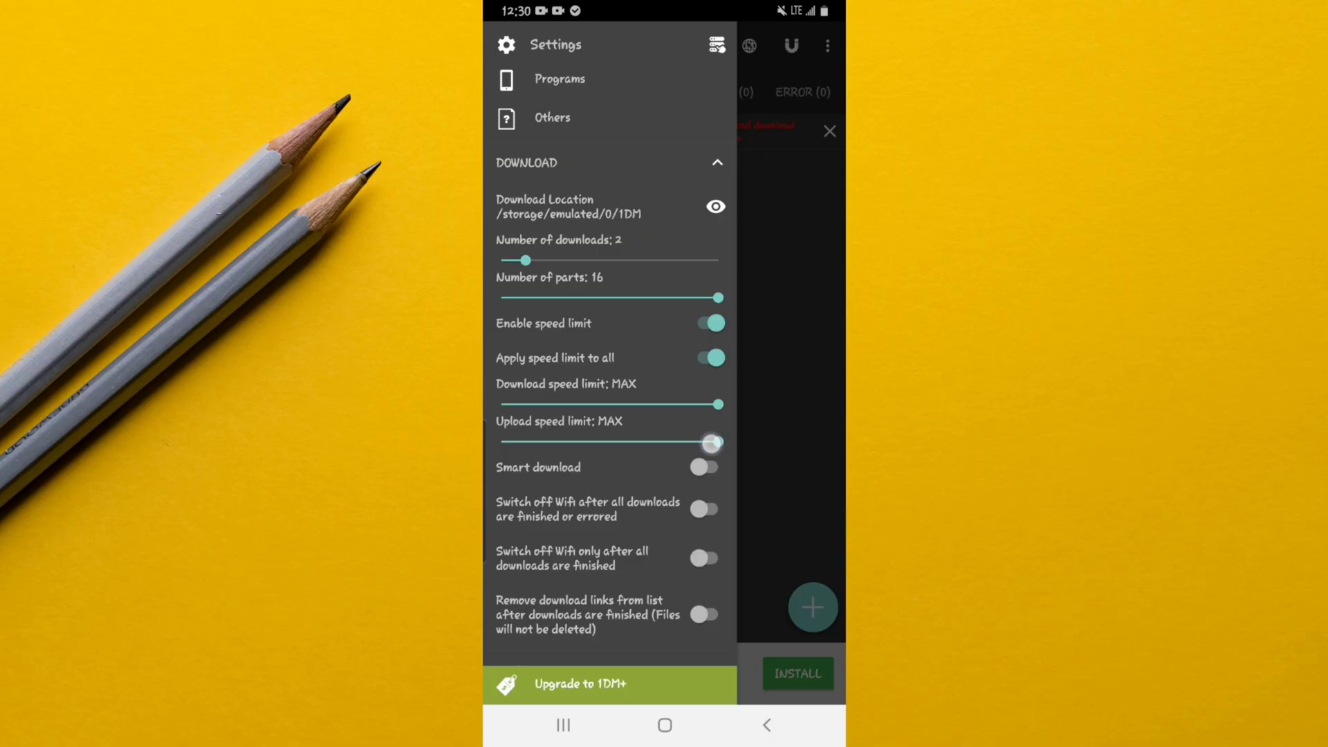
pyautogui.moveTo(712, 443); pyautogui.dragTo(511, 442)
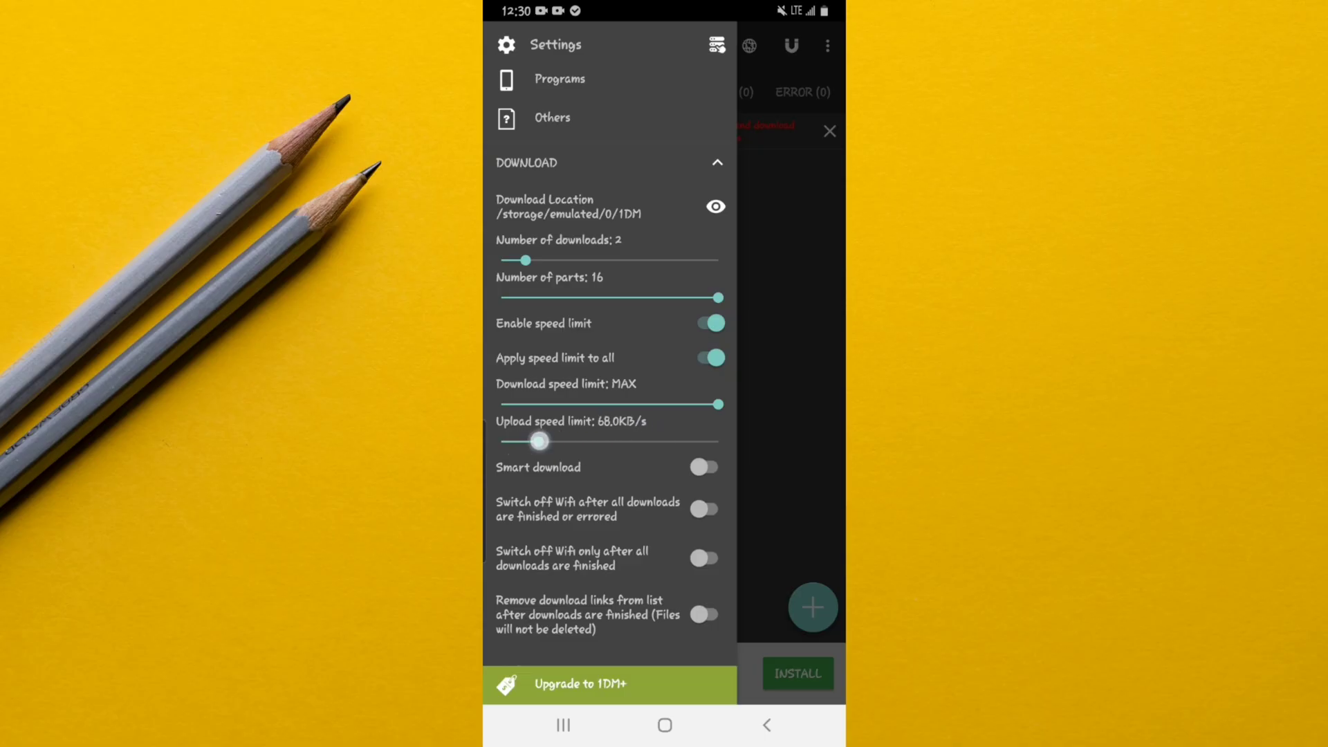
pyautogui.moveTo(510, 443); pyautogui.dragTo(540, 442)
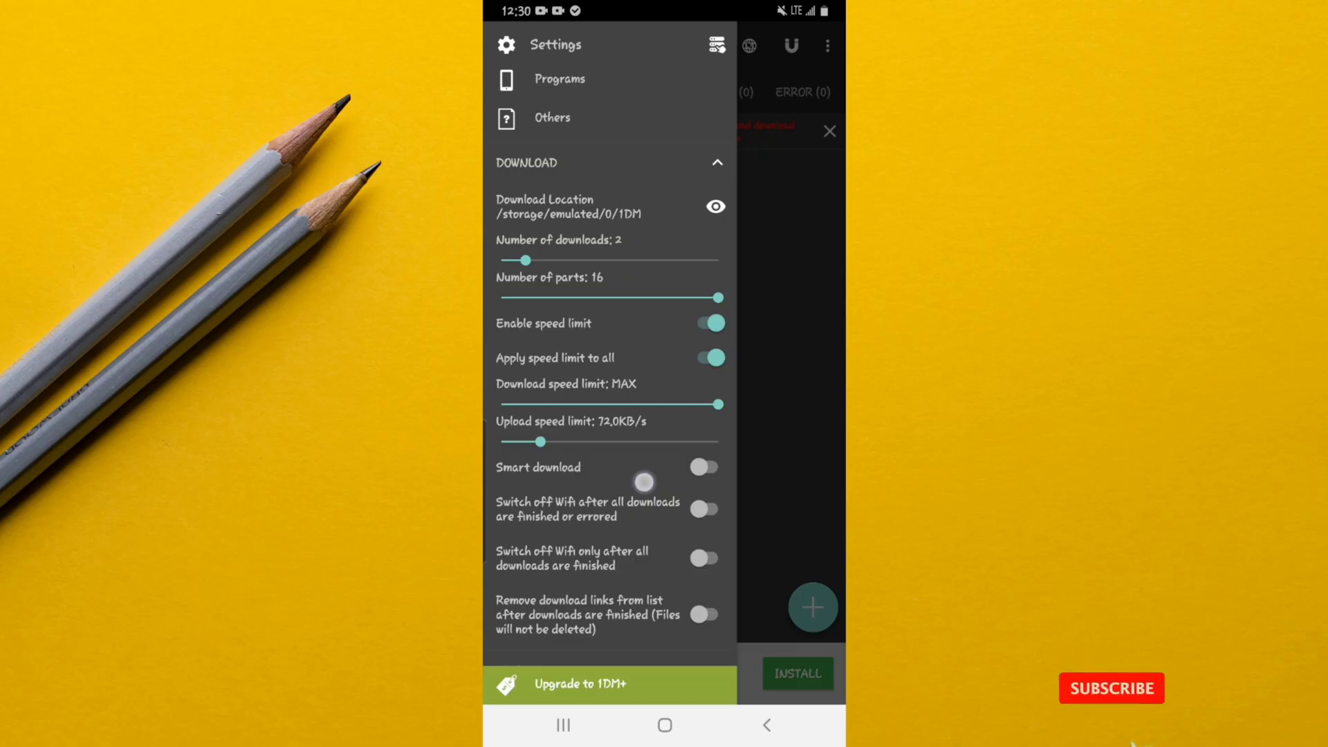
pyautogui.moveTo(644, 482); pyautogui.dragTo(675, 384)
# - Turn on Smart download and dismiss its information notice
pyautogui.click(702, 379)
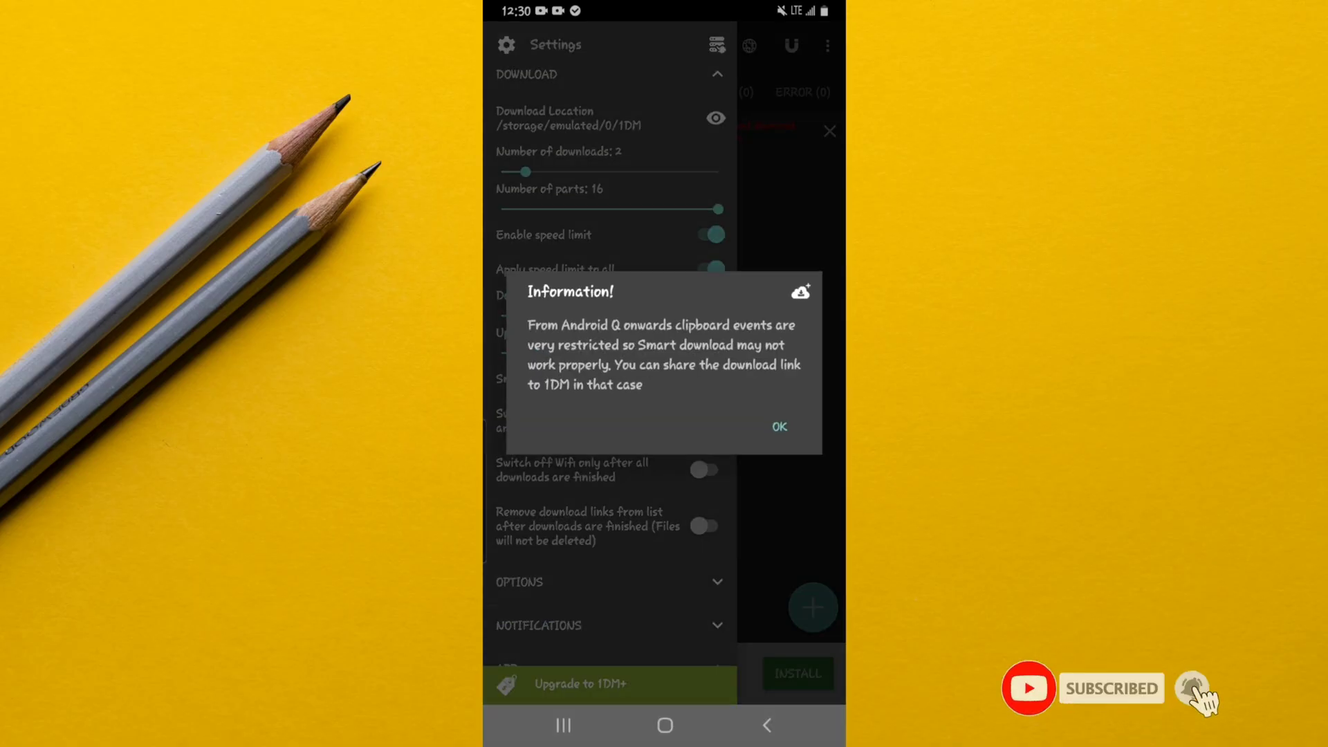
pyautogui.click(785, 426)
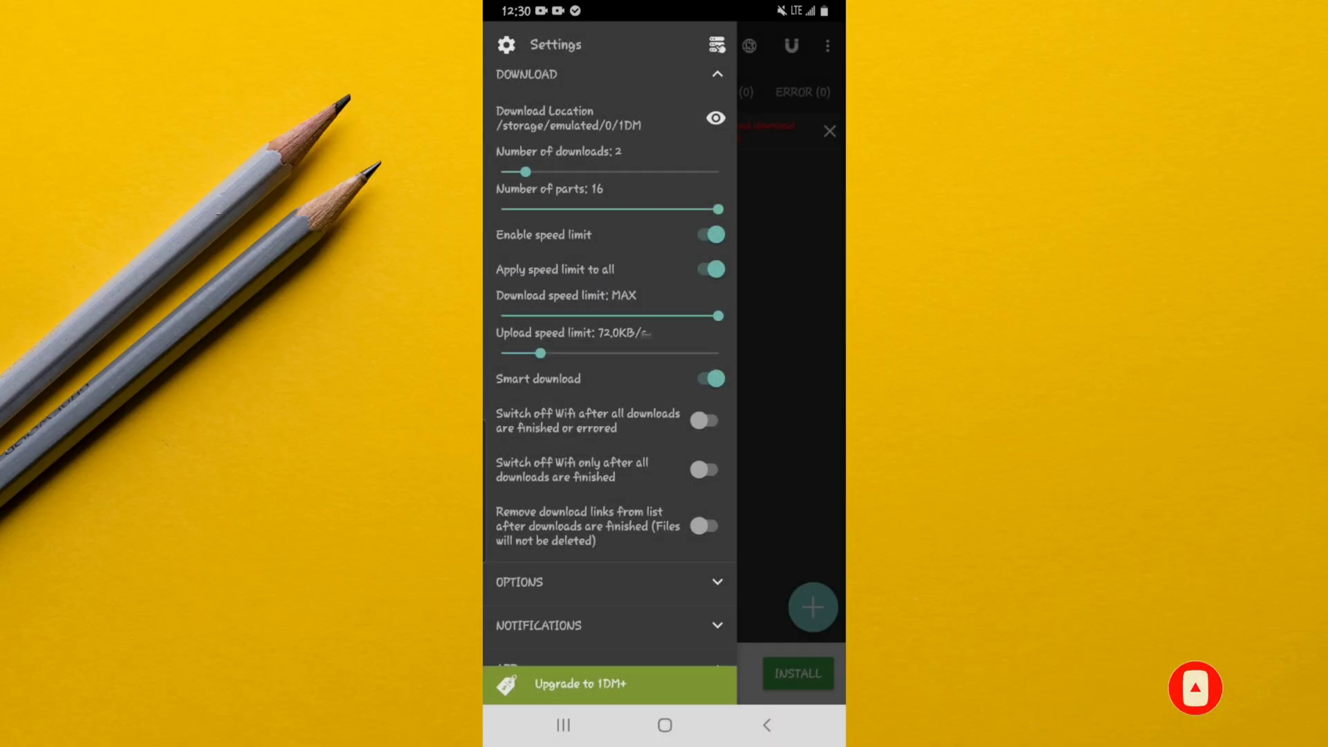
pyautogui.moveTo(607, 485); pyautogui.dragTo(607, 425)
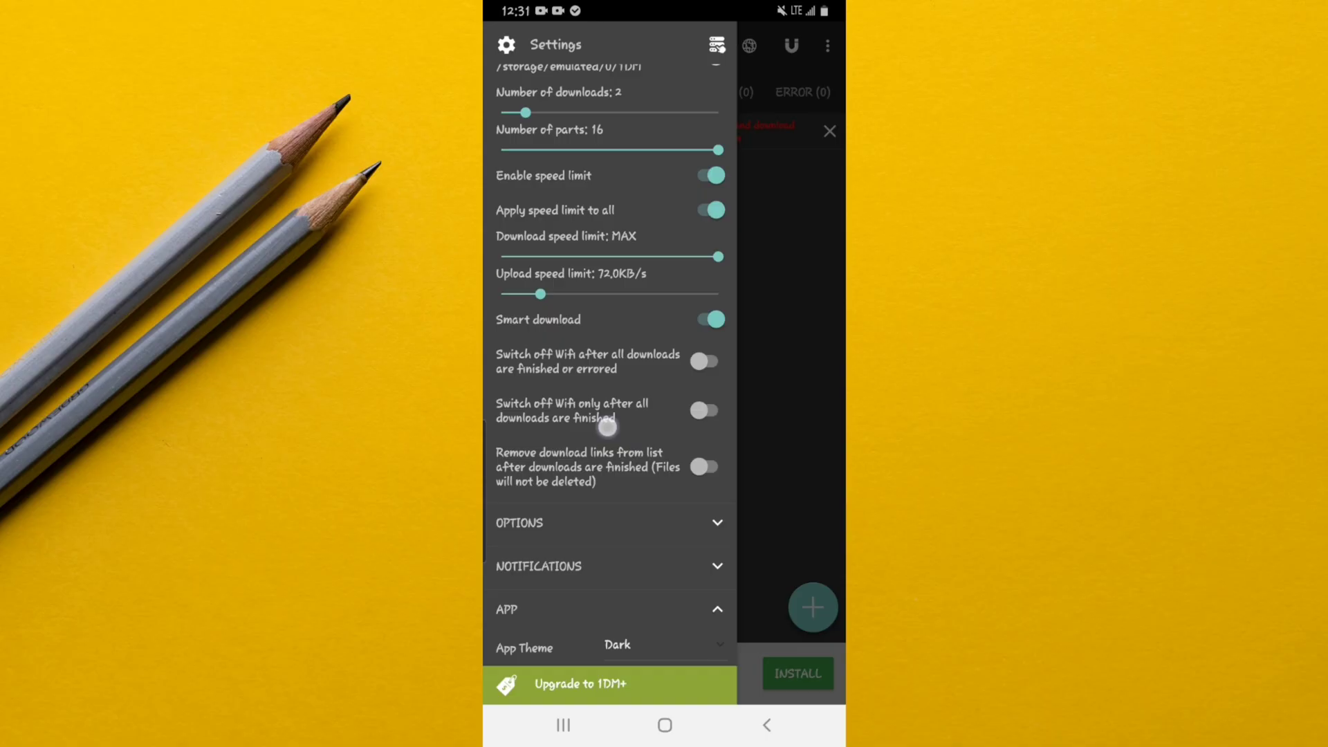
pyautogui.moveTo(607, 425); pyautogui.dragTo(637, 312)
# - Turn on the Use advance download method toggle in the Options section
pyautogui.click(712, 388)
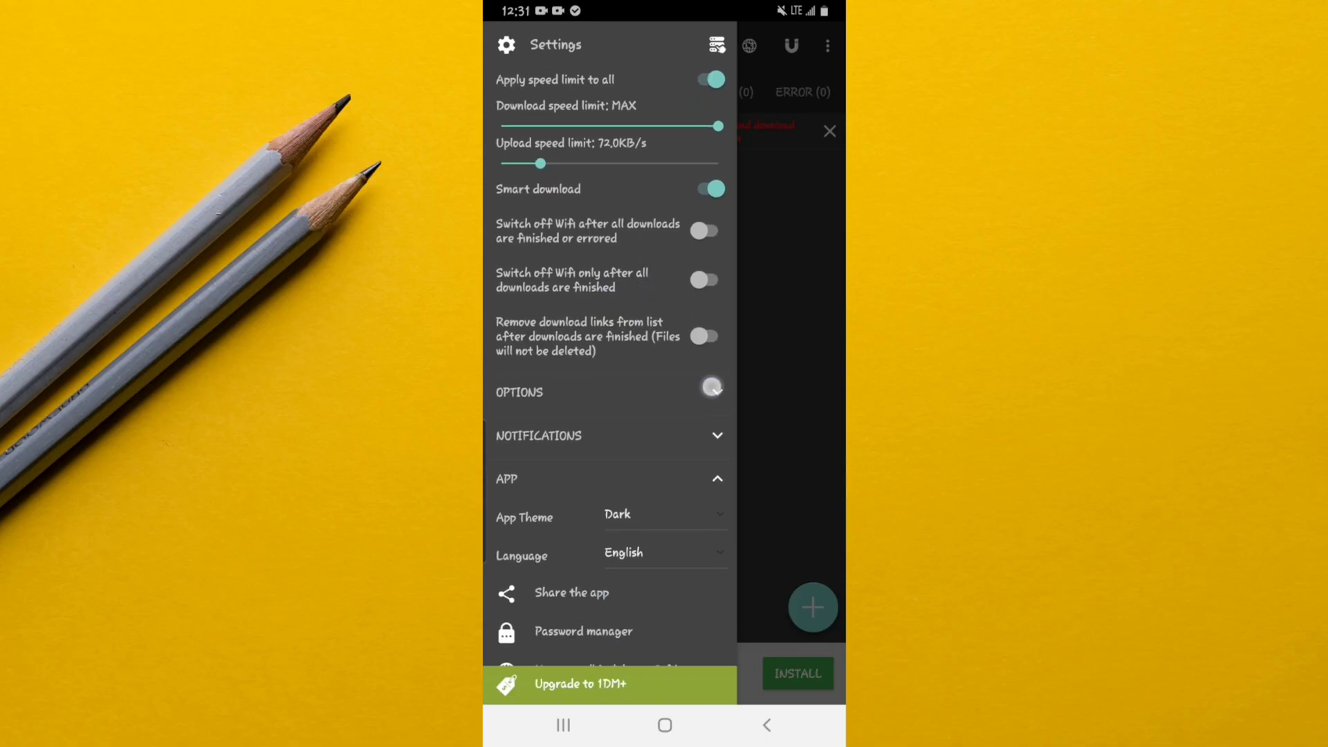
pyautogui.click(703, 338)
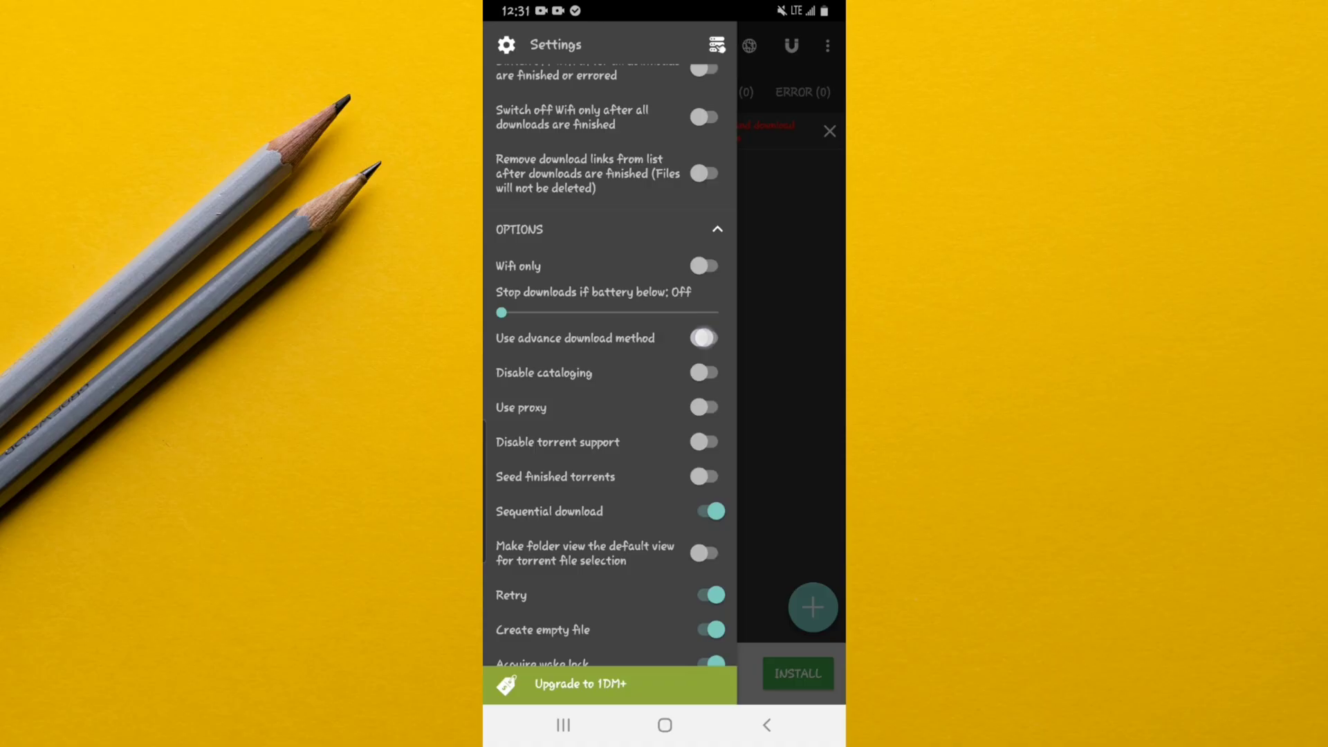
pyautogui.click(703, 337)
pyautogui.click(771, 10)
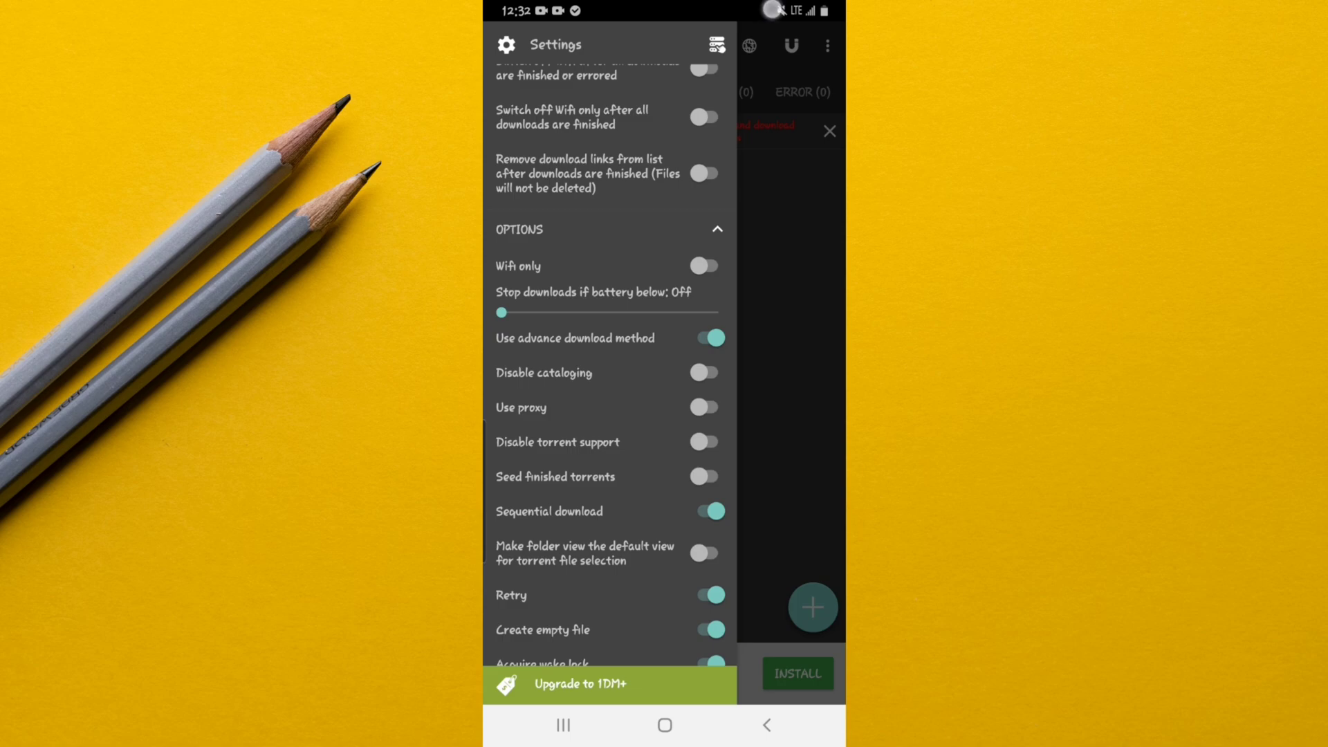